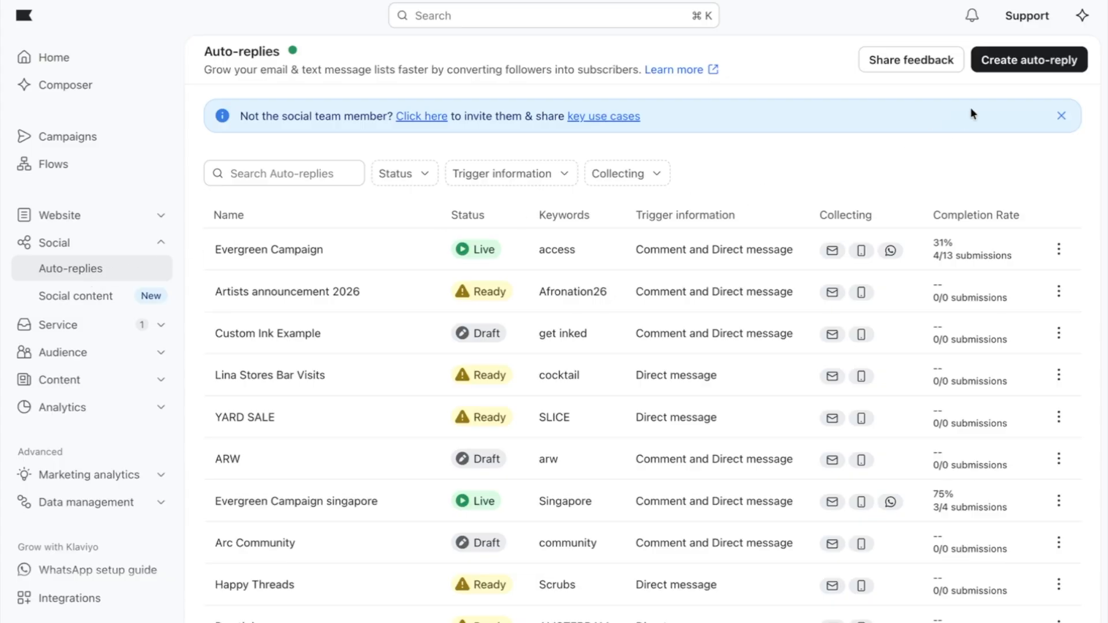
- Create a new auto-reply and name it "Early access campaign"
{"action": "left_click", "coordinate": [1030, 64]}
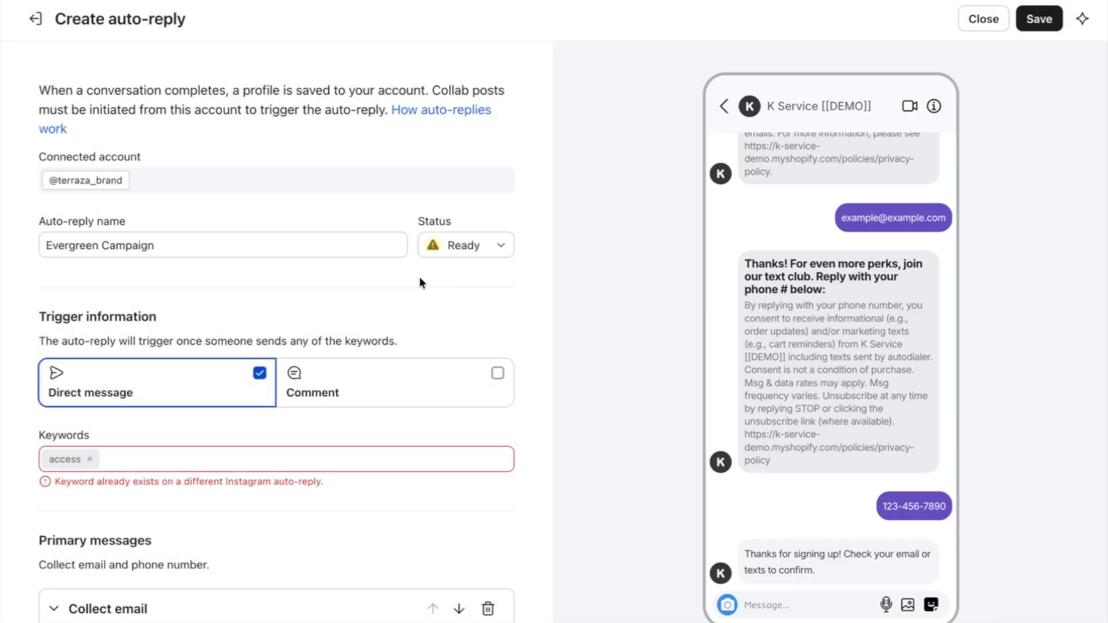
{"action": "left_click", "coordinate": [322, 250]}
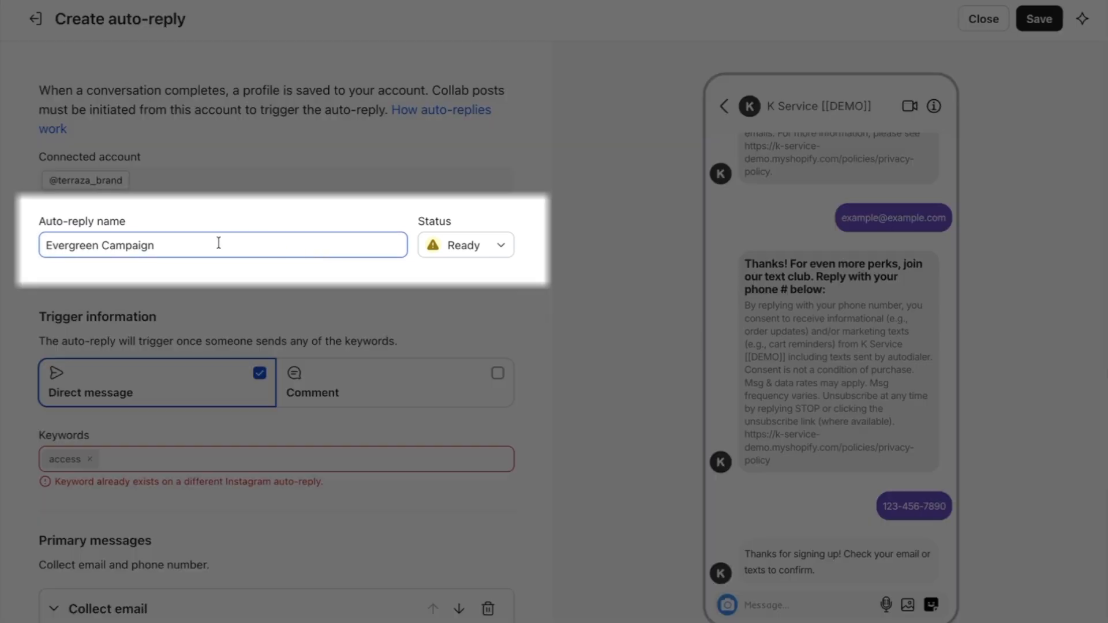
{"action": "triple_click", "coordinate": [219, 243]}
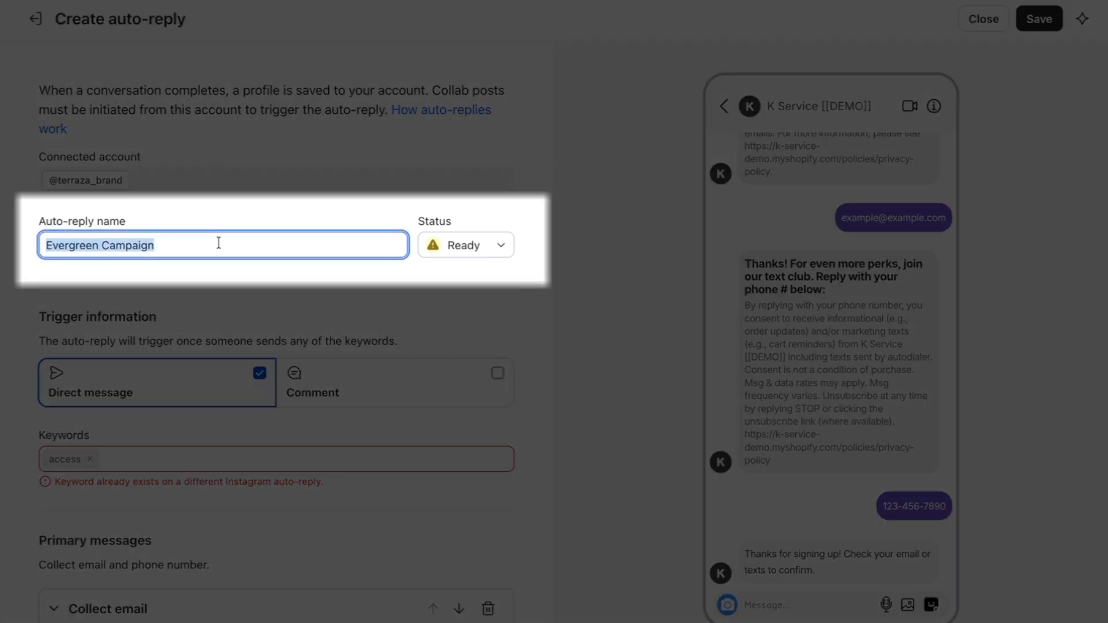
{"action": "key", "text": "BackSpace"}
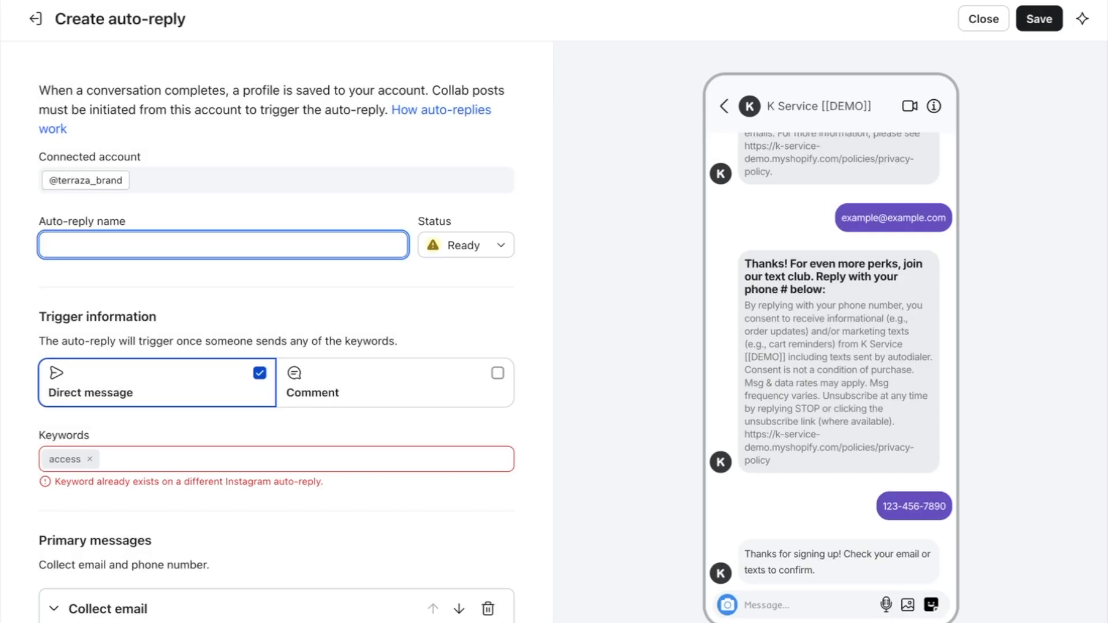
{"action": "type", "text": "Early access campaign"}
{"action": "left_click", "coordinate": [179, 272]}
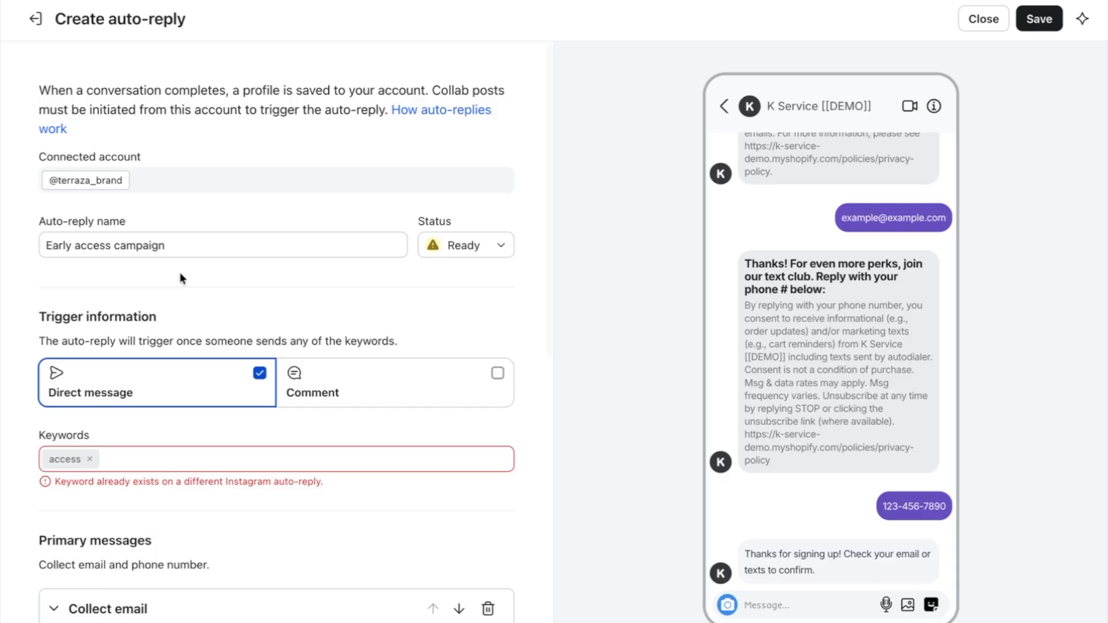
- Add Comment as a trigger for the auto-reply alongside Direct message
{"action": "scroll", "coordinate": [180, 273], "scroll_direction": "down", "scroll_amount": 2}
{"action": "scroll", "coordinate": [180, 275], "scroll_direction": "down", "scroll_amount": 4}
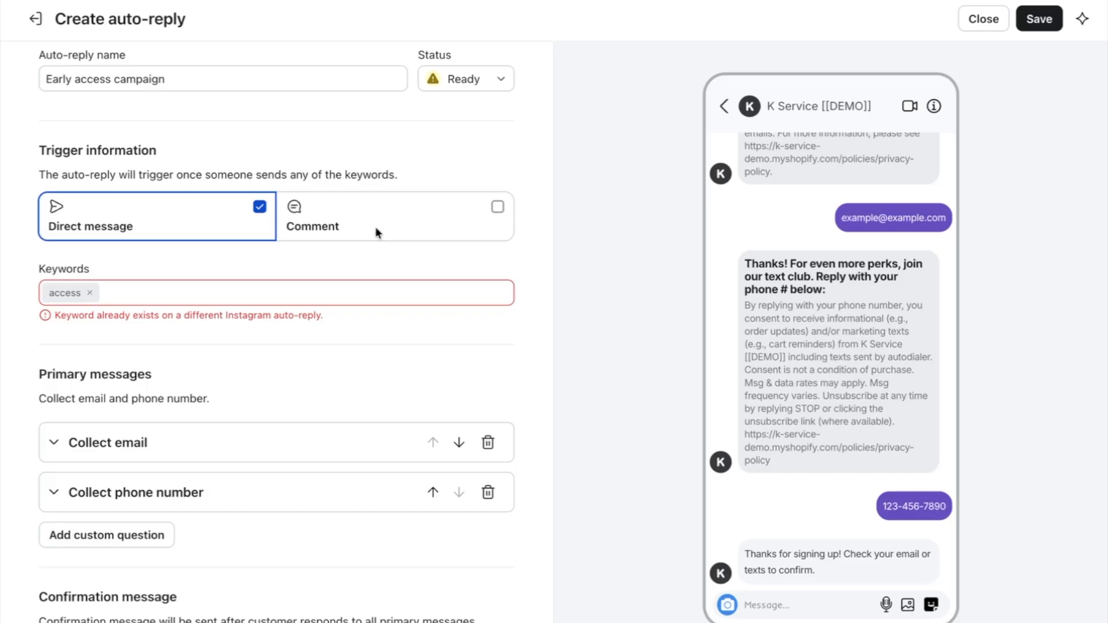
{"action": "left_click", "coordinate": [496, 208]}
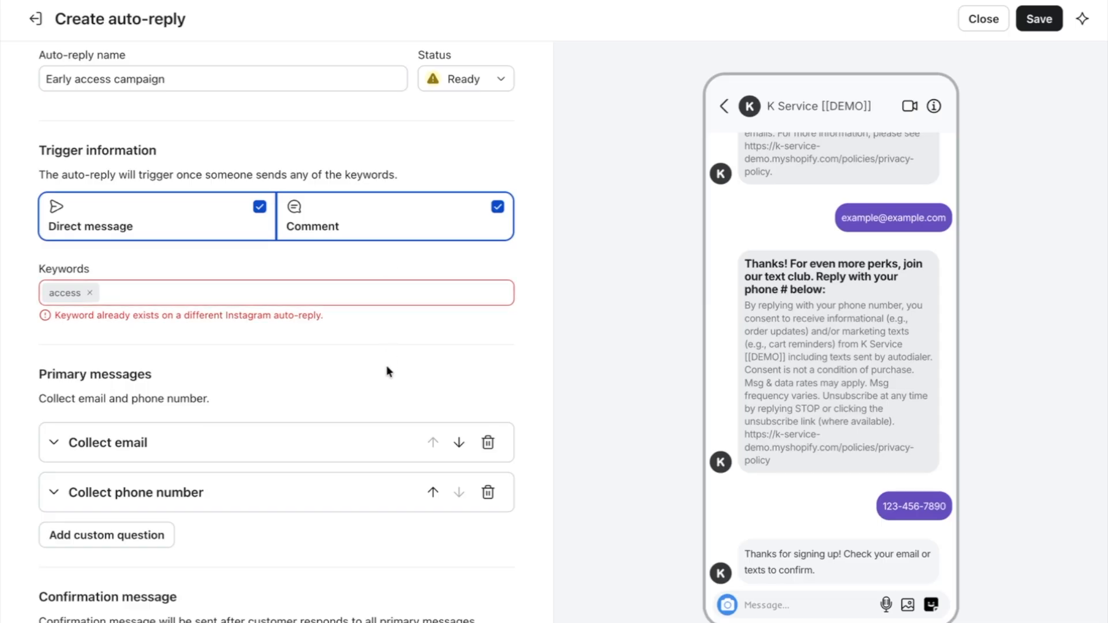
- Expand the Collect email primary message and choose Email List as its subscribe list
{"action": "scroll", "coordinate": [388, 371], "scroll_direction": "down", "scroll_amount": 5}
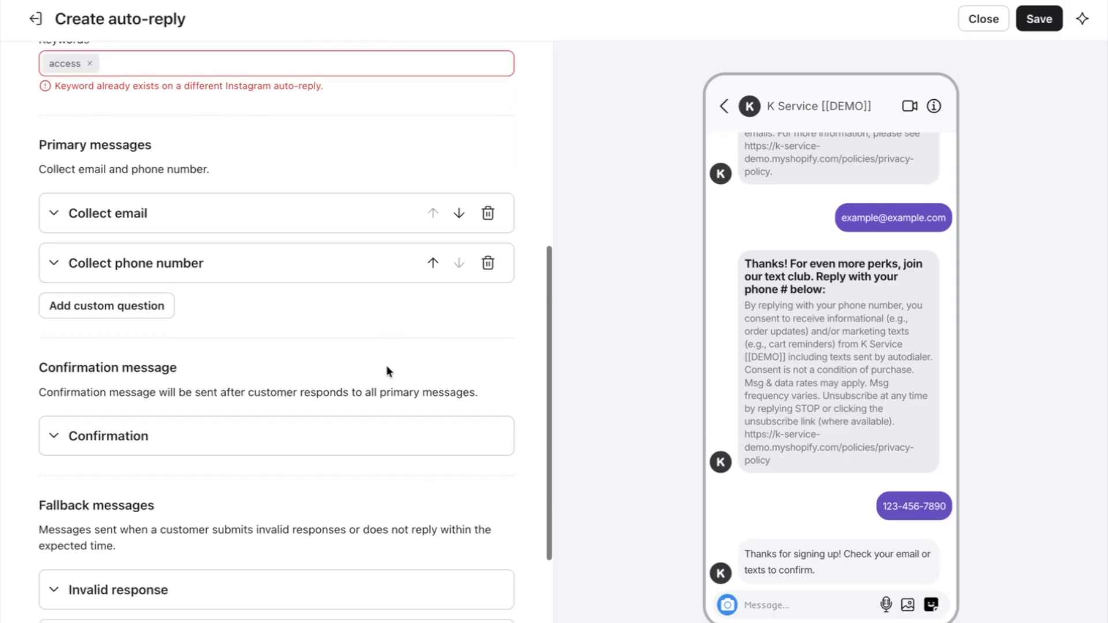
{"action": "scroll", "coordinate": [386, 366], "scroll_direction": "down", "scroll_amount": 2}
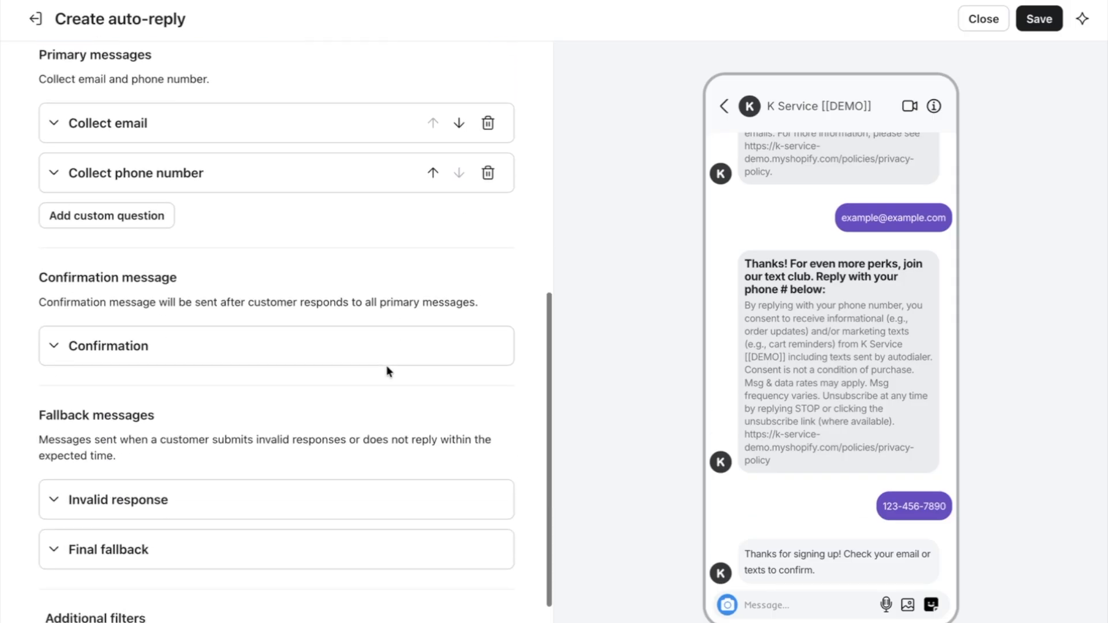
{"action": "left_click", "coordinate": [145, 126]}
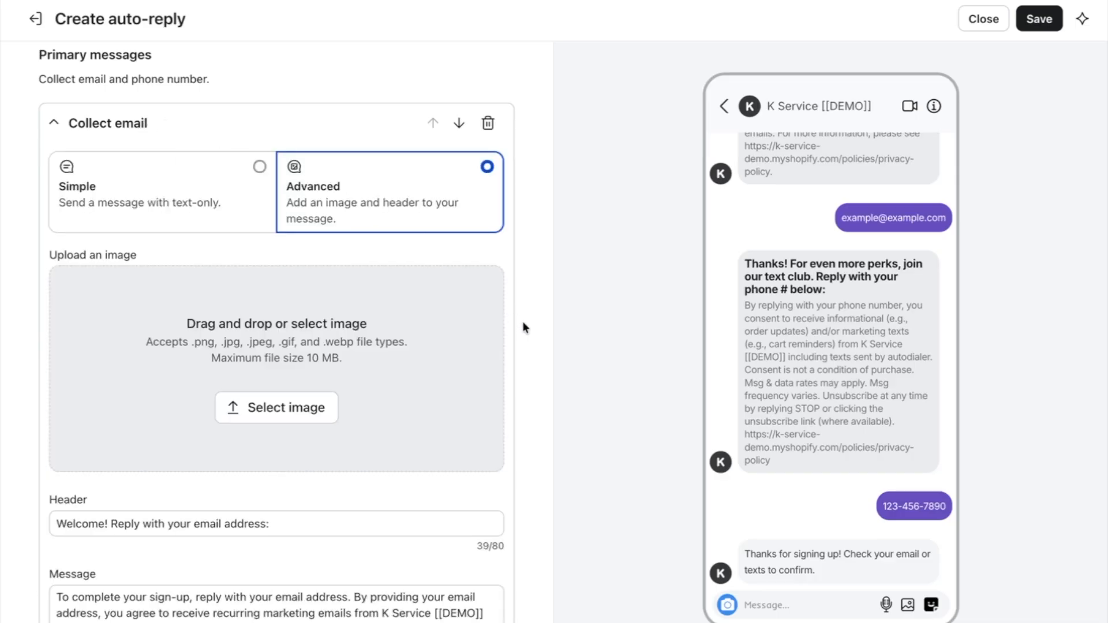
{"action": "scroll", "coordinate": [523, 327], "scroll_direction": "down", "scroll_amount": 3}
{"action": "scroll", "coordinate": [523, 327], "scroll_direction": "down", "scroll_amount": 2}
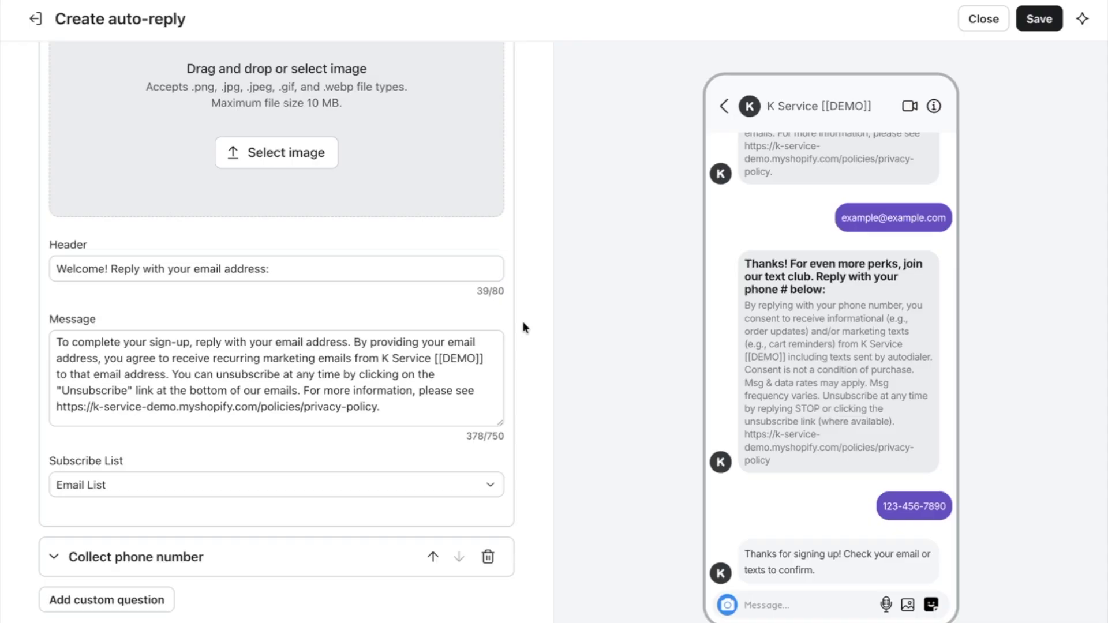
{"action": "scroll", "coordinate": [523, 328], "scroll_direction": "down", "scroll_amount": 1}
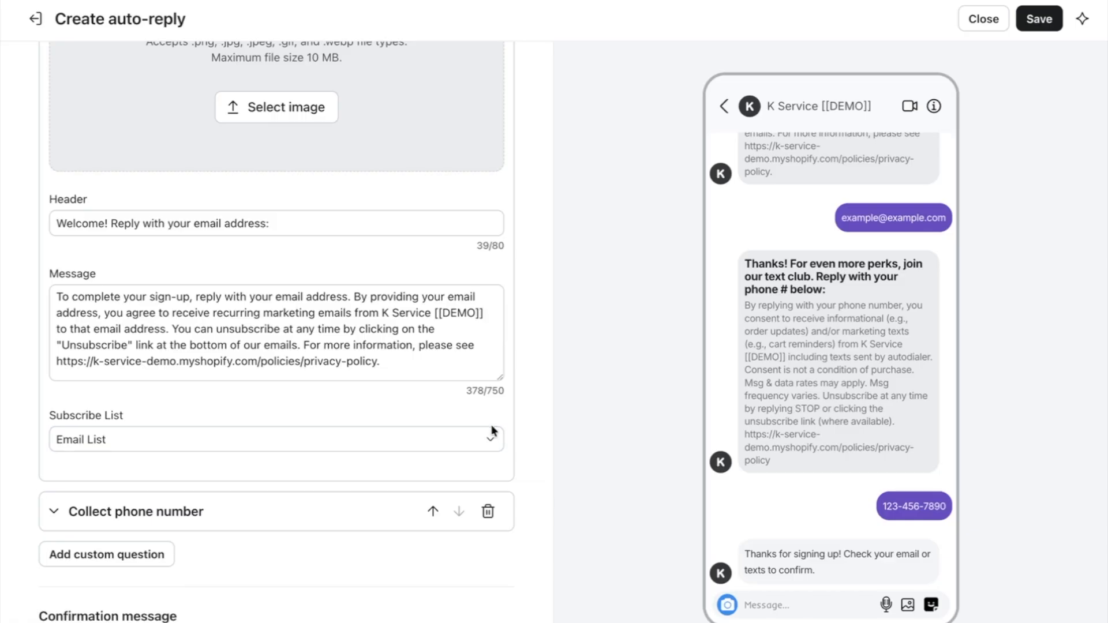
{"action": "left_click", "coordinate": [474, 445]}
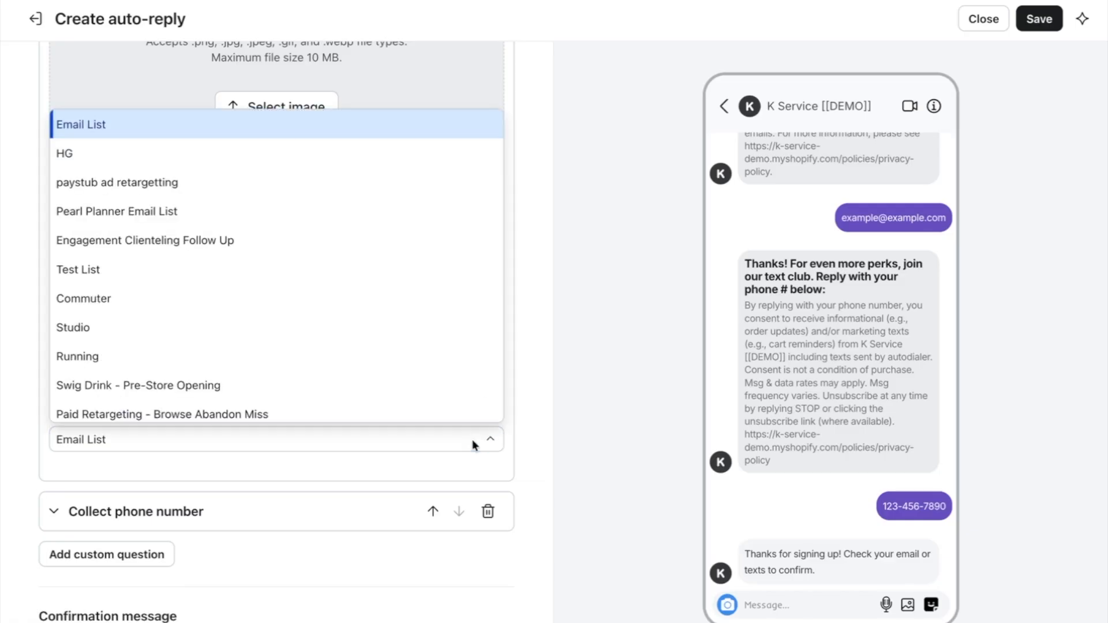
{"action": "left_click", "coordinate": [108, 125]}
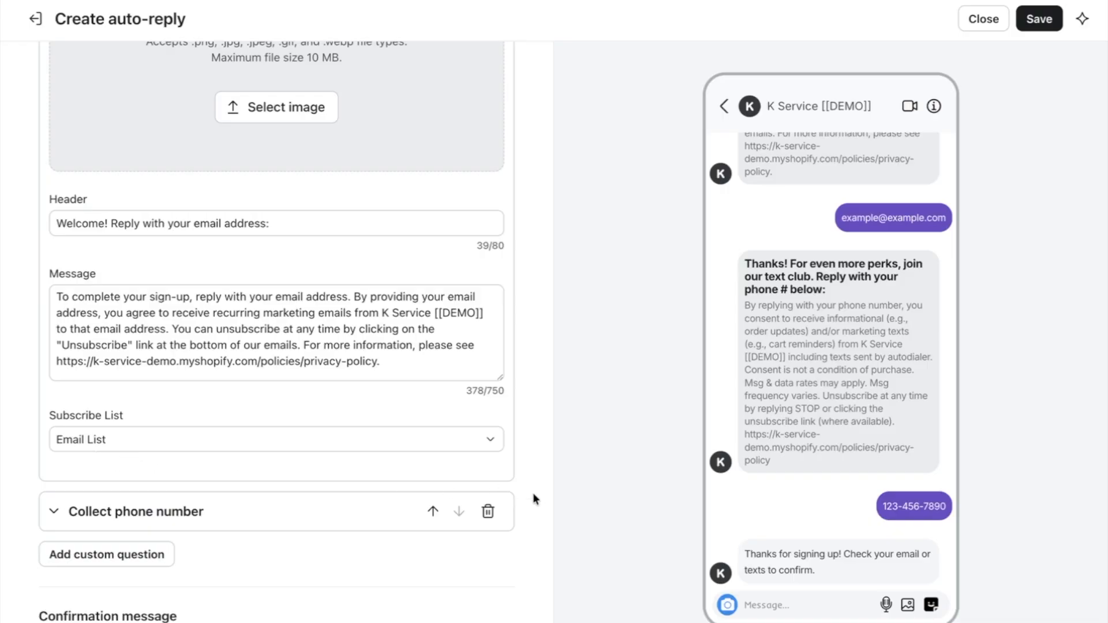
- Expand the Collect phone number primary message and set its subscribe list to Test List
{"action": "scroll", "coordinate": [524, 534], "scroll_direction": "down", "scroll_amount": 3}
{"action": "scroll", "coordinate": [524, 534], "scroll_direction": "down", "scroll_amount": 3}
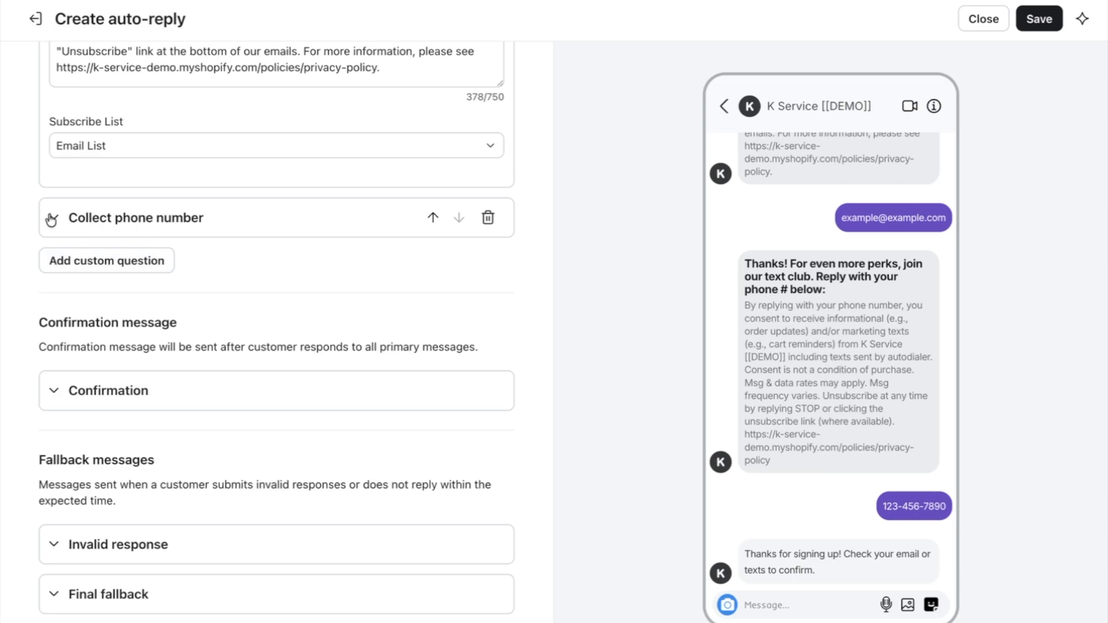
{"action": "left_click", "coordinate": [151, 230]}
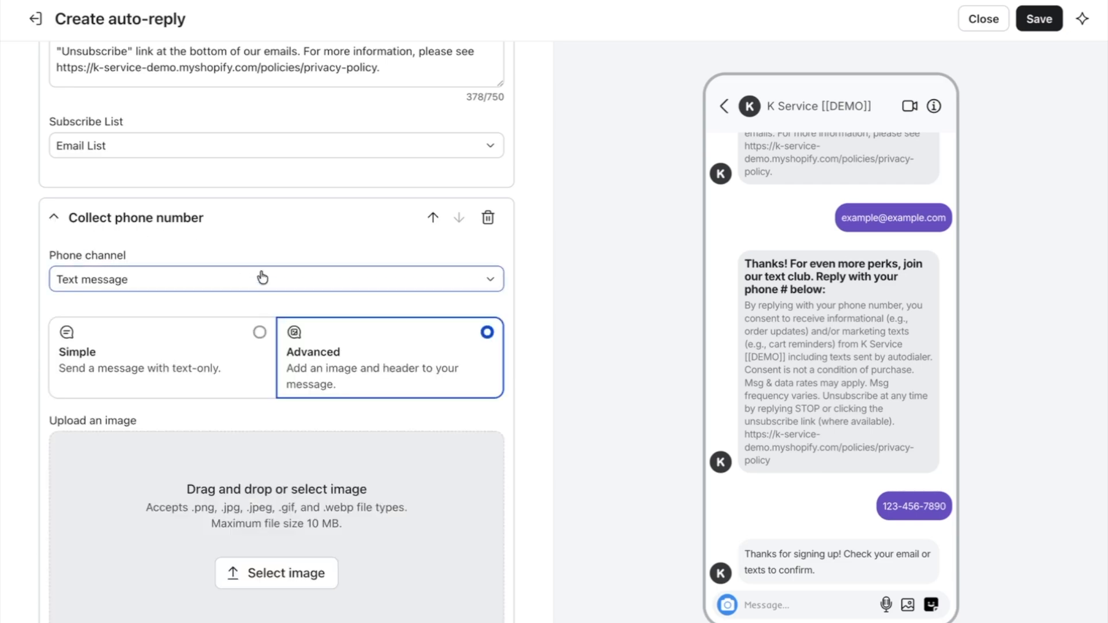
{"action": "scroll", "coordinate": [521, 355], "scroll_direction": "down", "scroll_amount": 5}
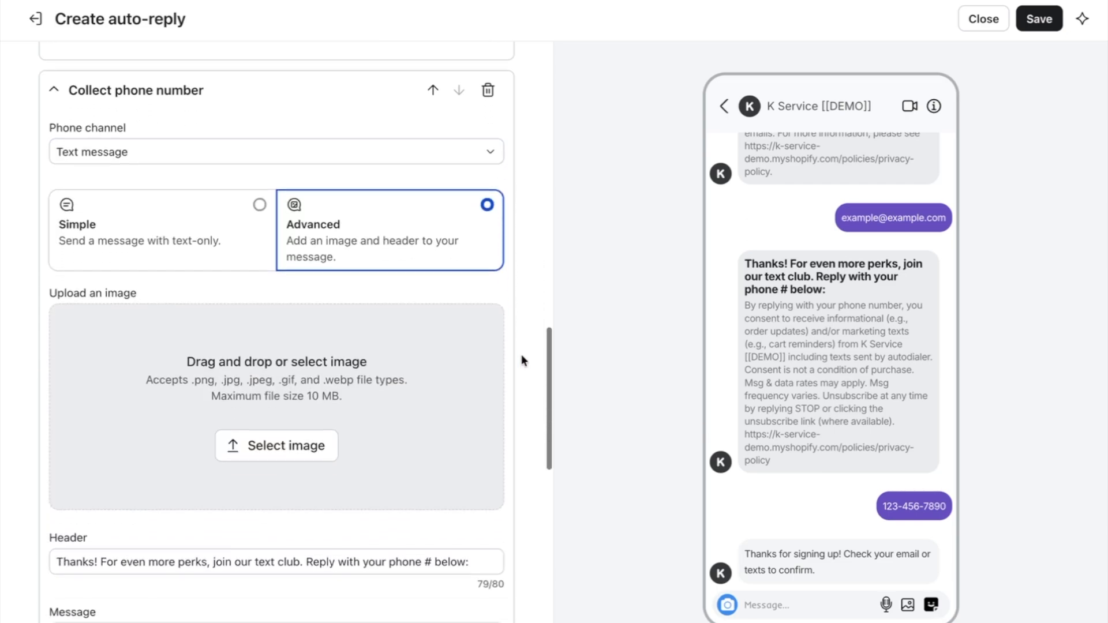
{"action": "scroll", "coordinate": [521, 360], "scroll_direction": "down", "scroll_amount": 4}
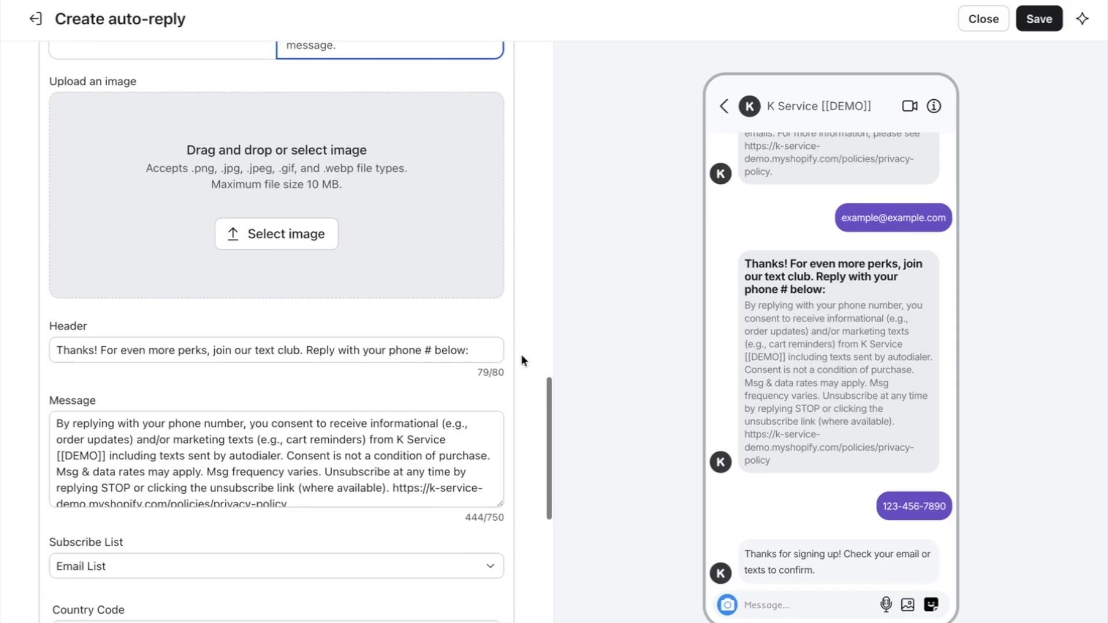
{"action": "left_click", "coordinate": [479, 415]}
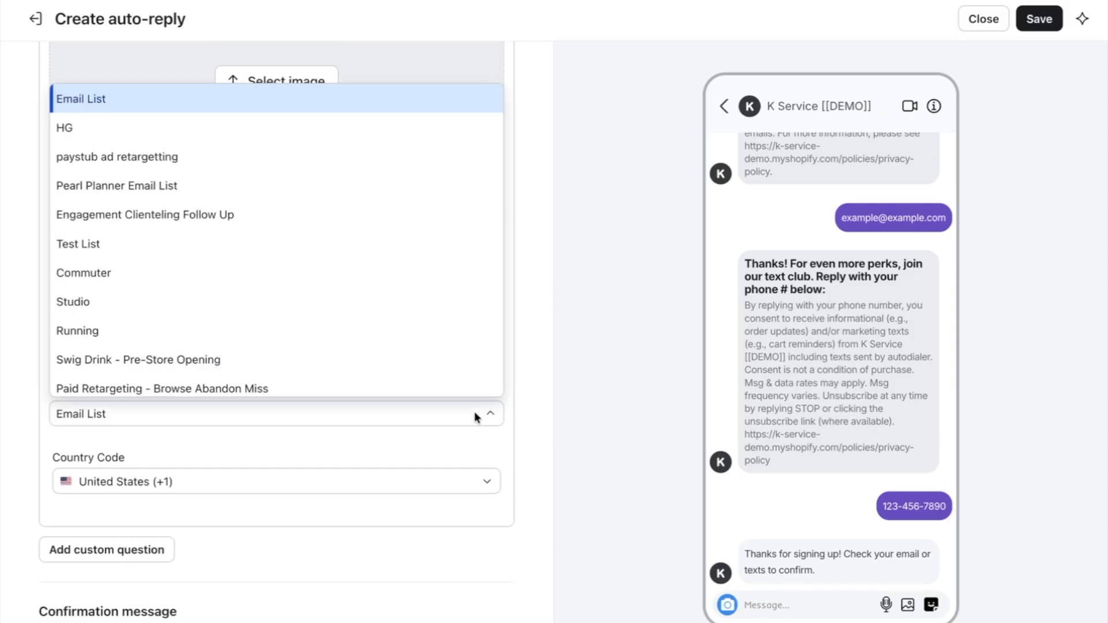
{"action": "left_click", "coordinate": [120, 252]}
{"action": "left_click", "coordinate": [234, 442]}
- Expand the Confirmation message and review its format and text
{"action": "scroll", "coordinate": [233, 444], "scroll_direction": "down", "scroll_amount": 3}
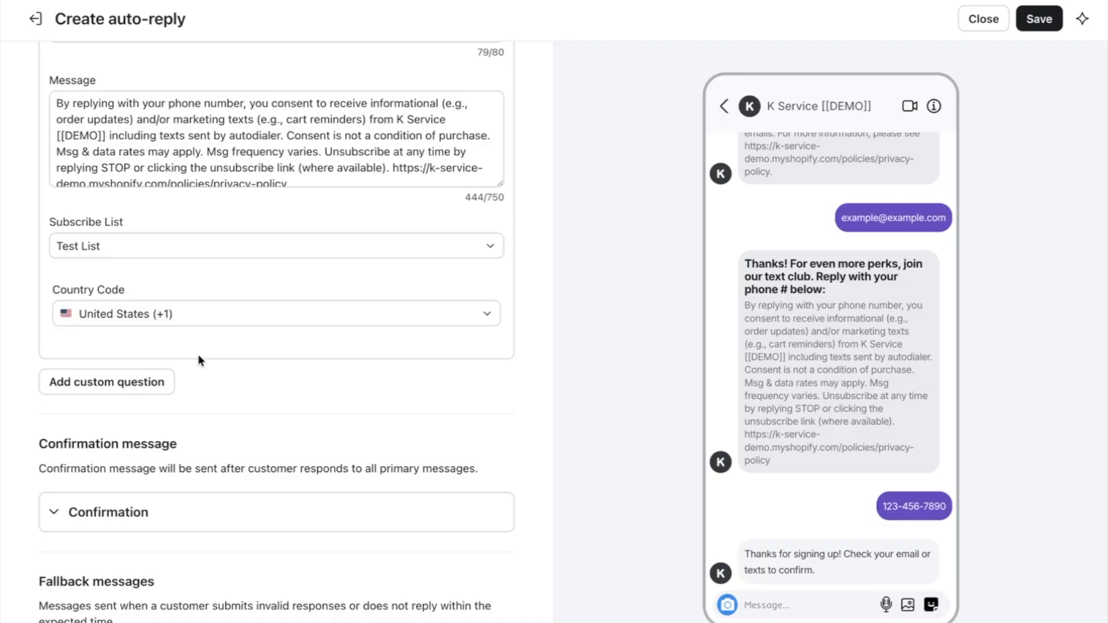
{"action": "scroll", "coordinate": [199, 354], "scroll_direction": "down", "scroll_amount": 1}
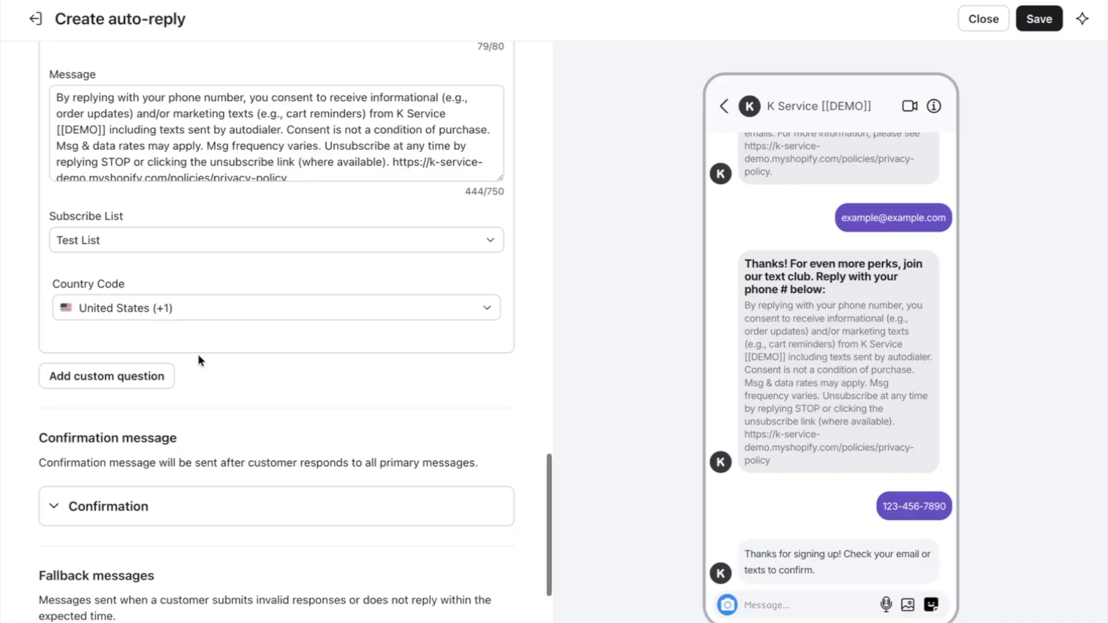
{"action": "scroll", "coordinate": [198, 355], "scroll_direction": "down", "scroll_amount": 5}
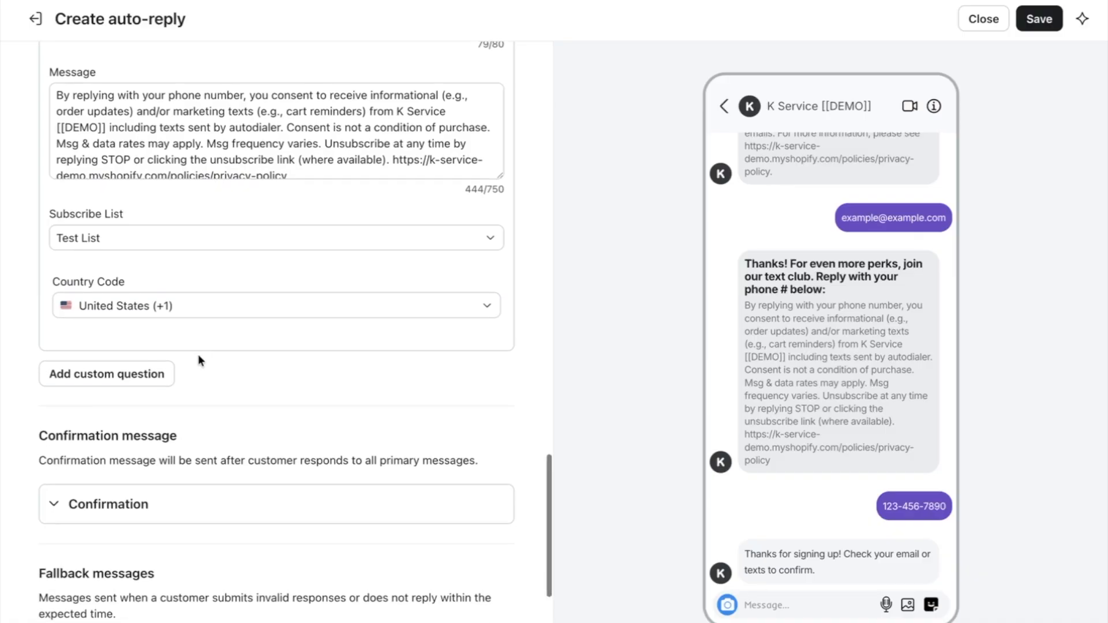
{"action": "scroll", "coordinate": [199, 354], "scroll_direction": "down", "scroll_amount": 3}
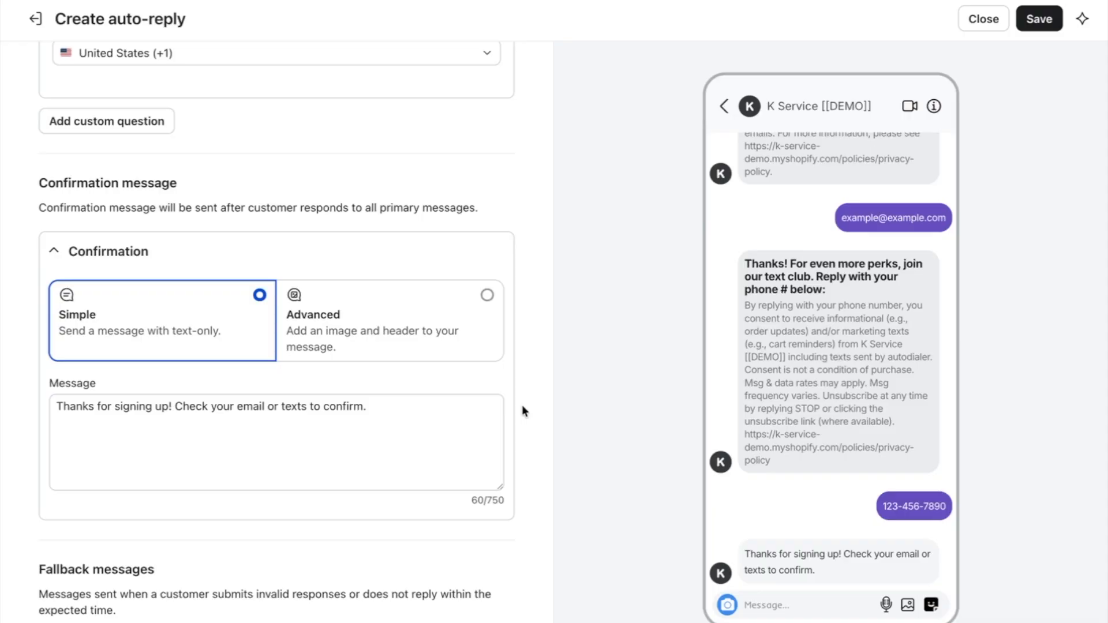
{"action": "scroll", "coordinate": [522, 404], "scroll_direction": "down", "scroll_amount": 3}
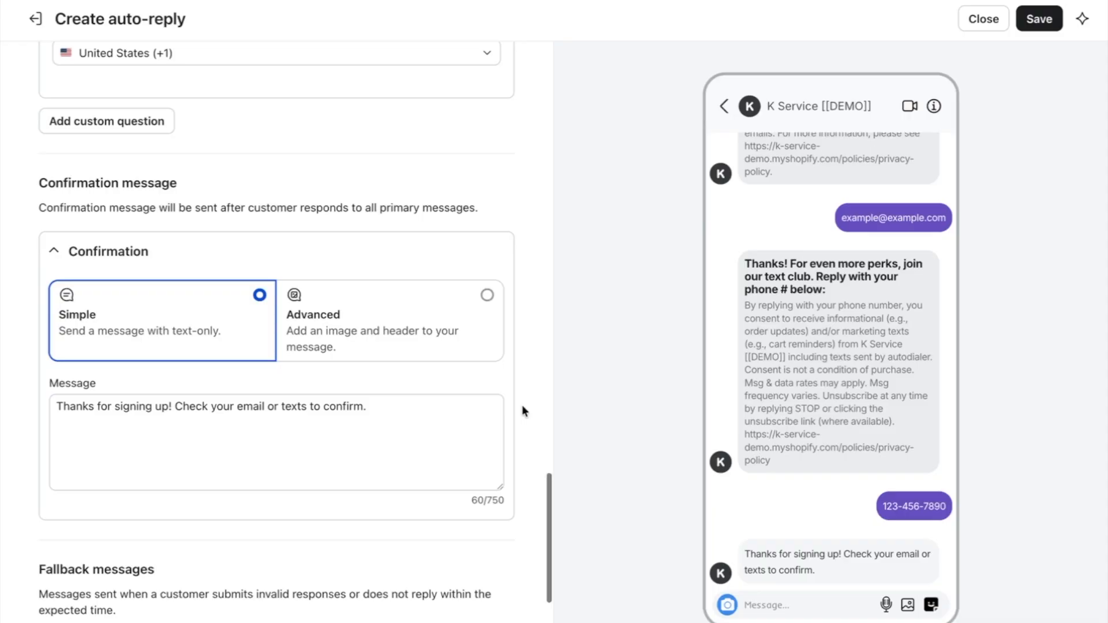
- Expand the Invalid response and Final fallback messages to review their texts and trigger timing
{"action": "scroll", "coordinate": [523, 408], "scroll_direction": "down", "scroll_amount": 2}
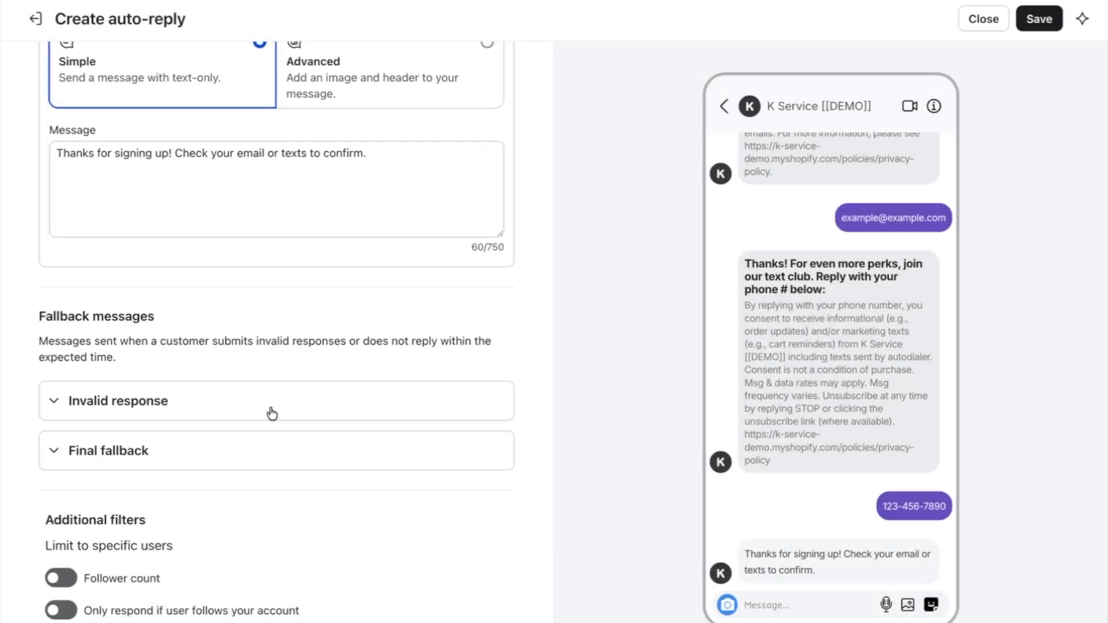
{"action": "left_click", "coordinate": [93, 401]}
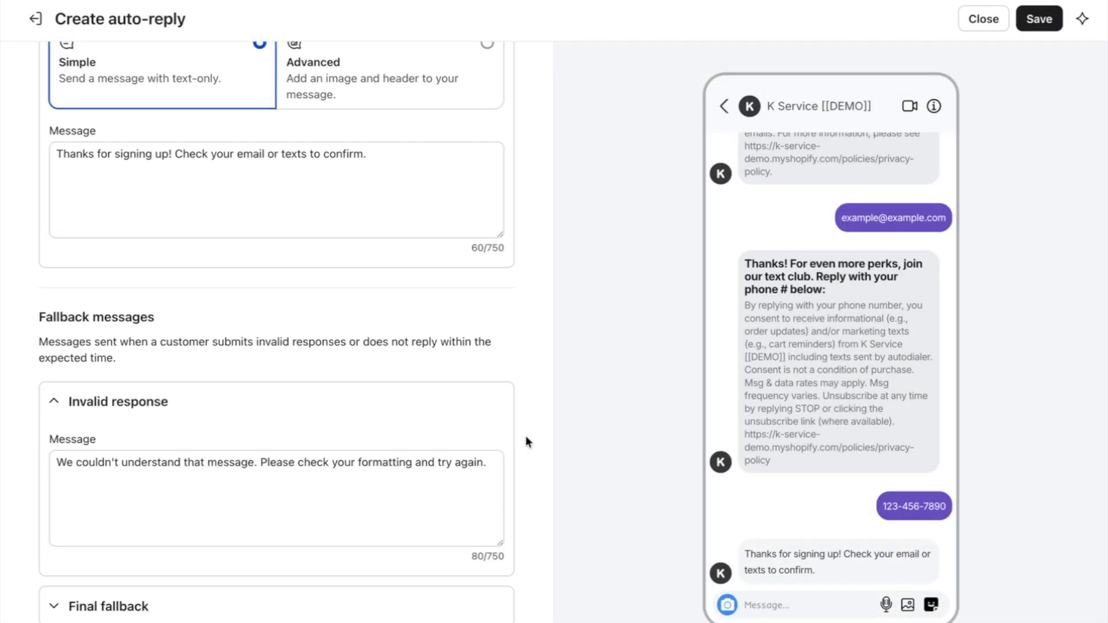
{"action": "scroll", "coordinate": [526, 436], "scroll_direction": "down", "scroll_amount": 2}
{"action": "scroll", "coordinate": [527, 437], "scroll_direction": "down", "scroll_amount": 1}
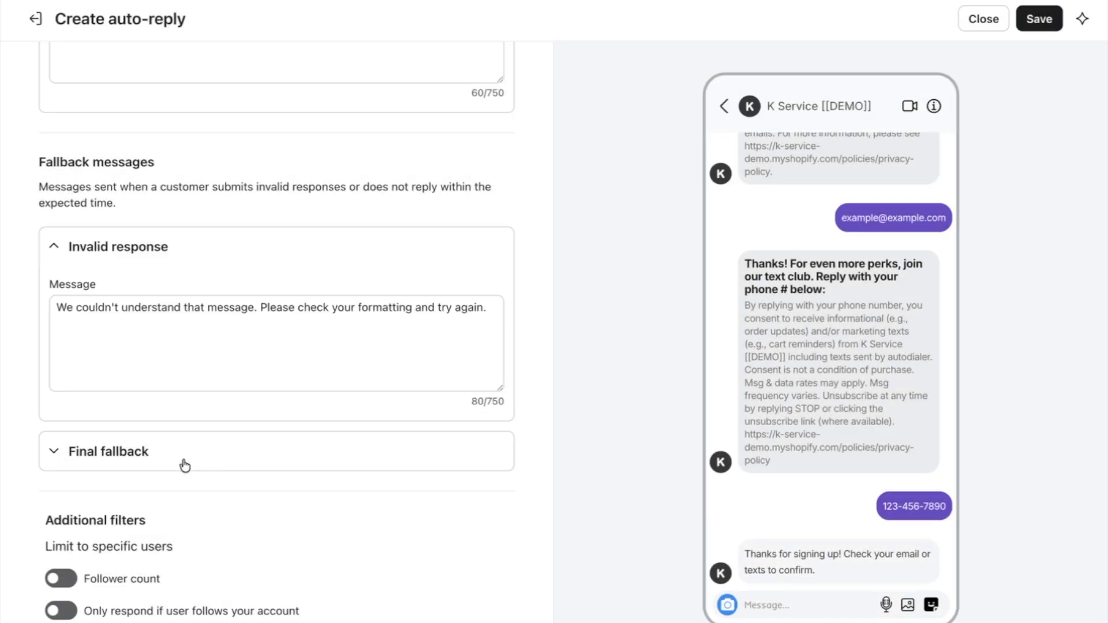
{"action": "left_click", "coordinate": [115, 453]}
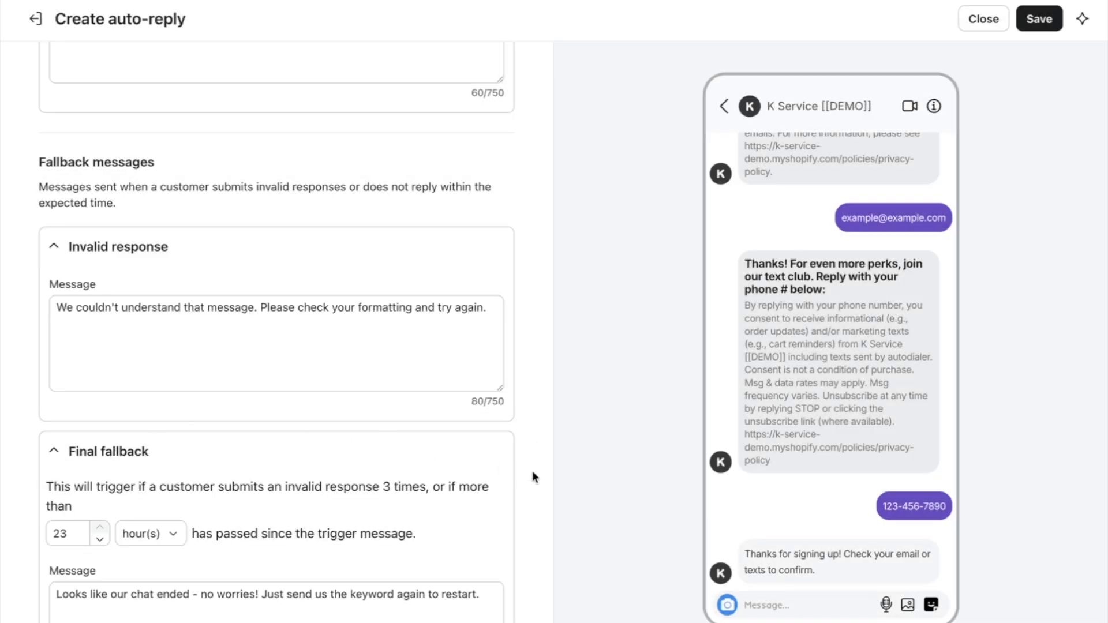
- Turn on the Follower count filter and the option to respond only if the user follows your account
{"action": "scroll", "coordinate": [532, 471], "scroll_direction": "down", "scroll_amount": 4}
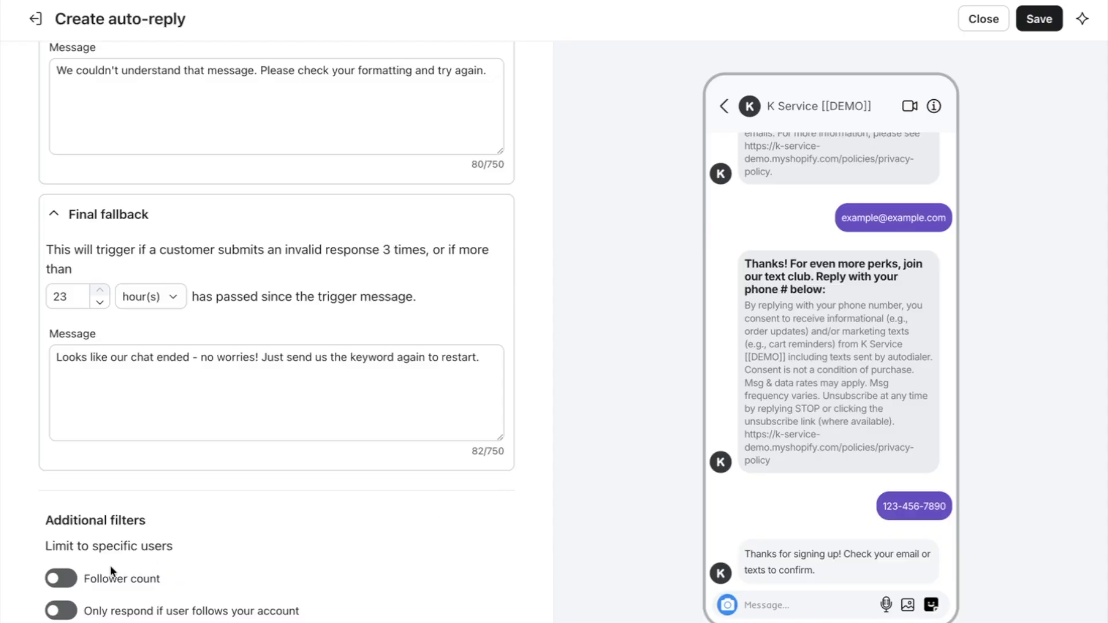
{"action": "left_click", "coordinate": [61, 579]}
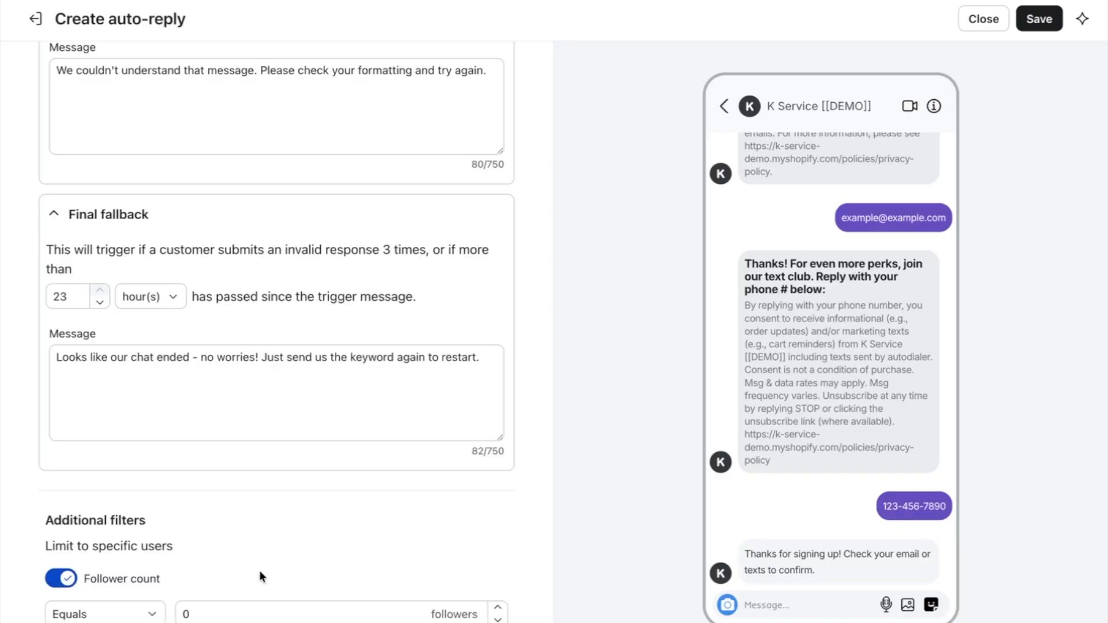
{"action": "scroll", "coordinate": [530, 581], "scroll_direction": "down", "scroll_amount": 1}
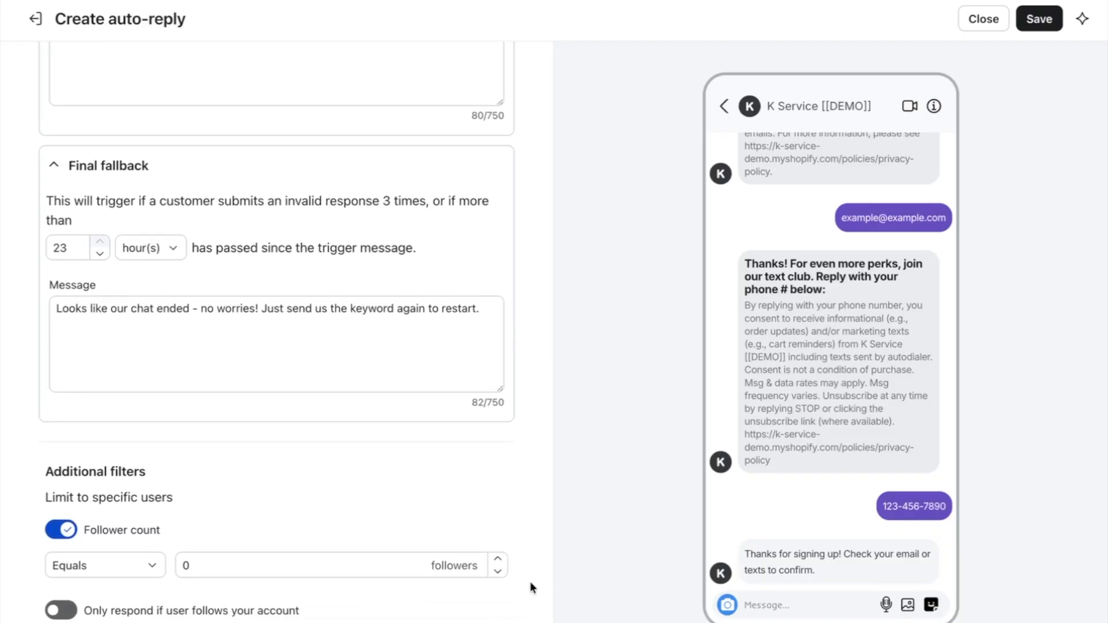
{"action": "left_click", "coordinate": [61, 610]}
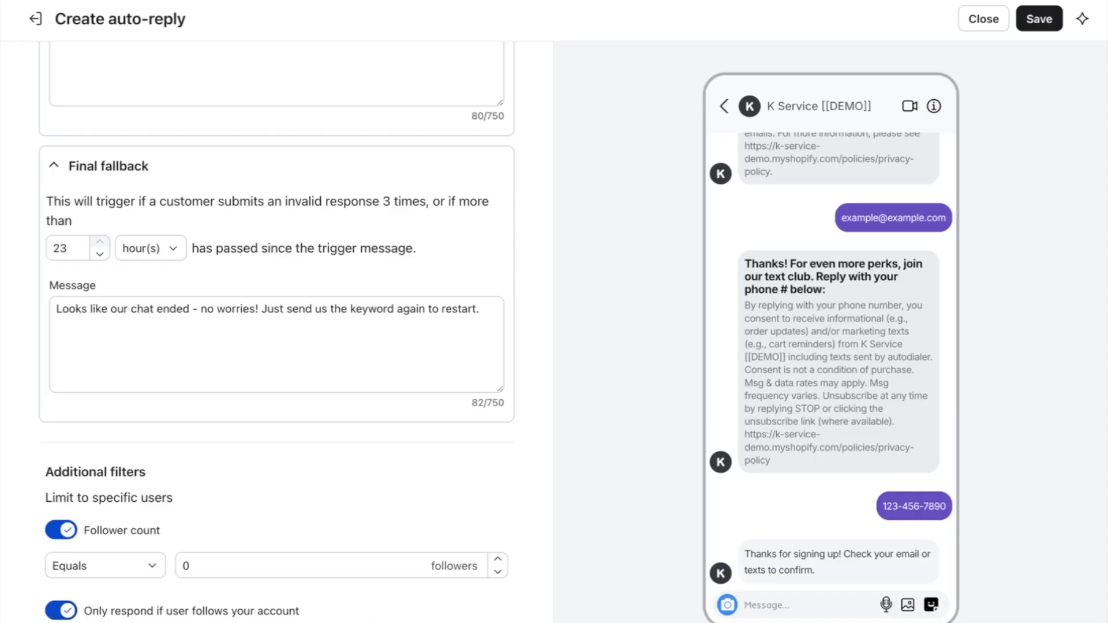
- Set the status of the Early access campaign auto-reply to Draft
{"action": "scroll", "coordinate": [522, 595], "scroll_direction": "up", "scroll_amount": 15}
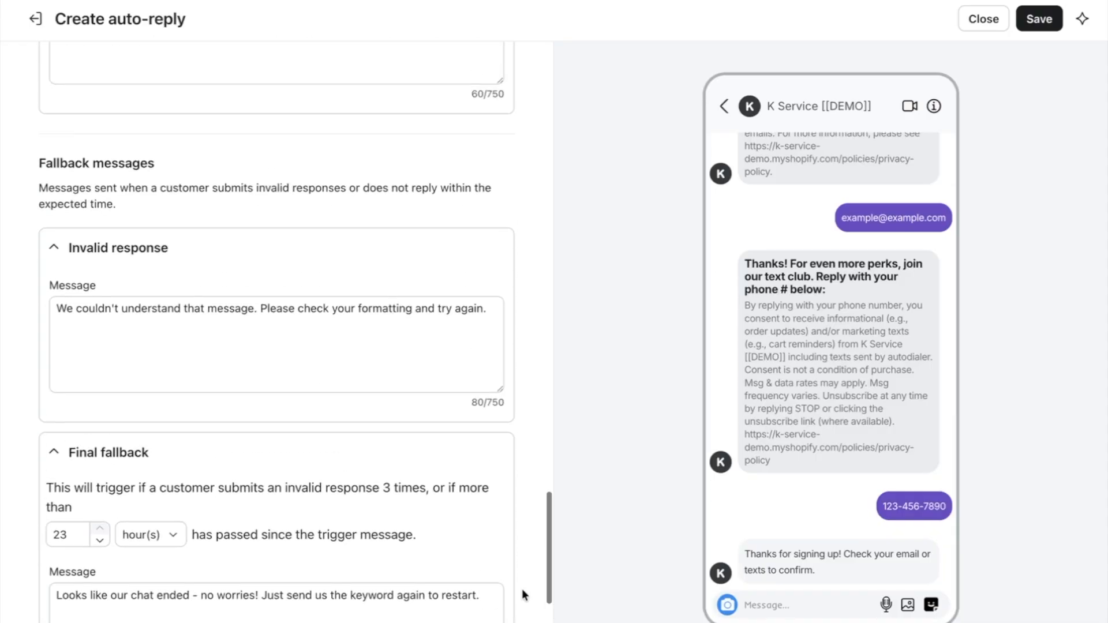
{"action": "scroll", "coordinate": [522, 595], "scroll_direction": "up", "scroll_amount": 12}
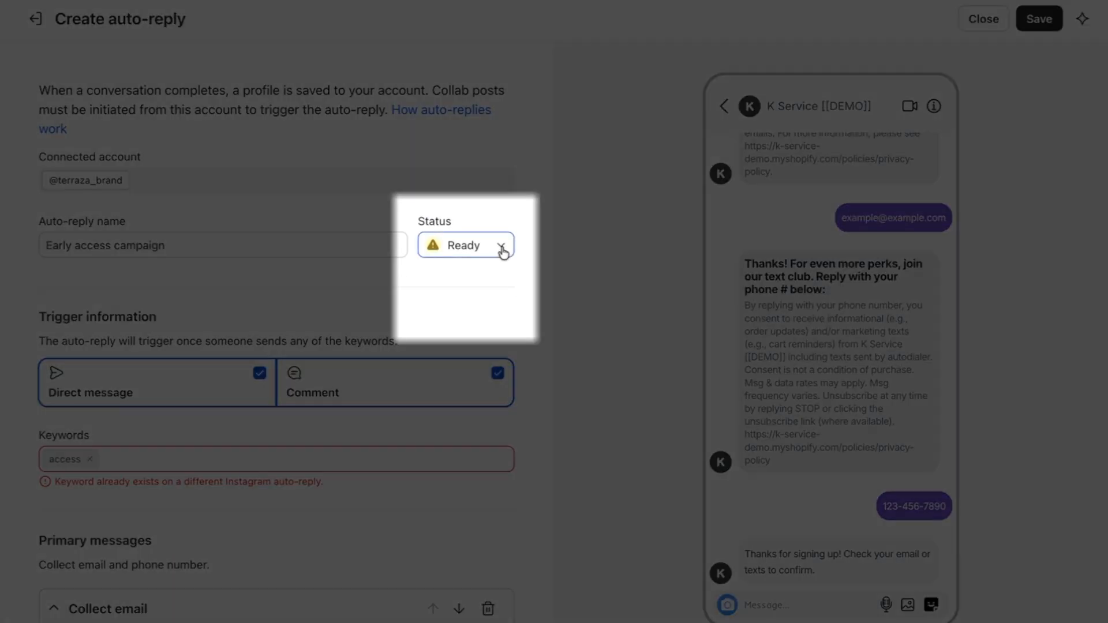
{"action": "left_click", "coordinate": [502, 248]}
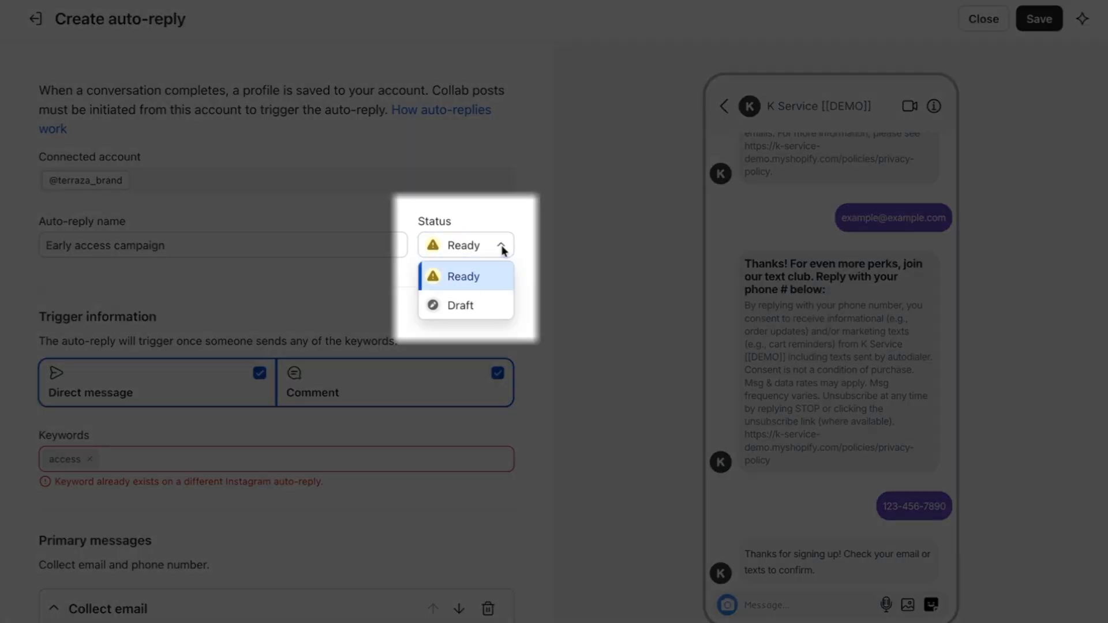
{"action": "left_click", "coordinate": [462, 306]}
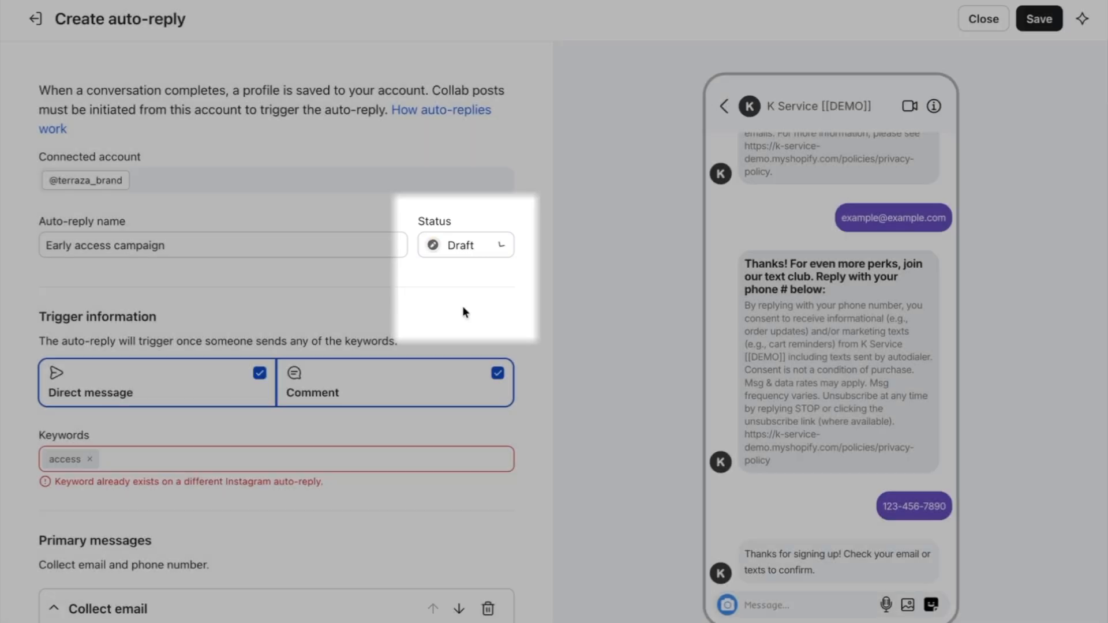